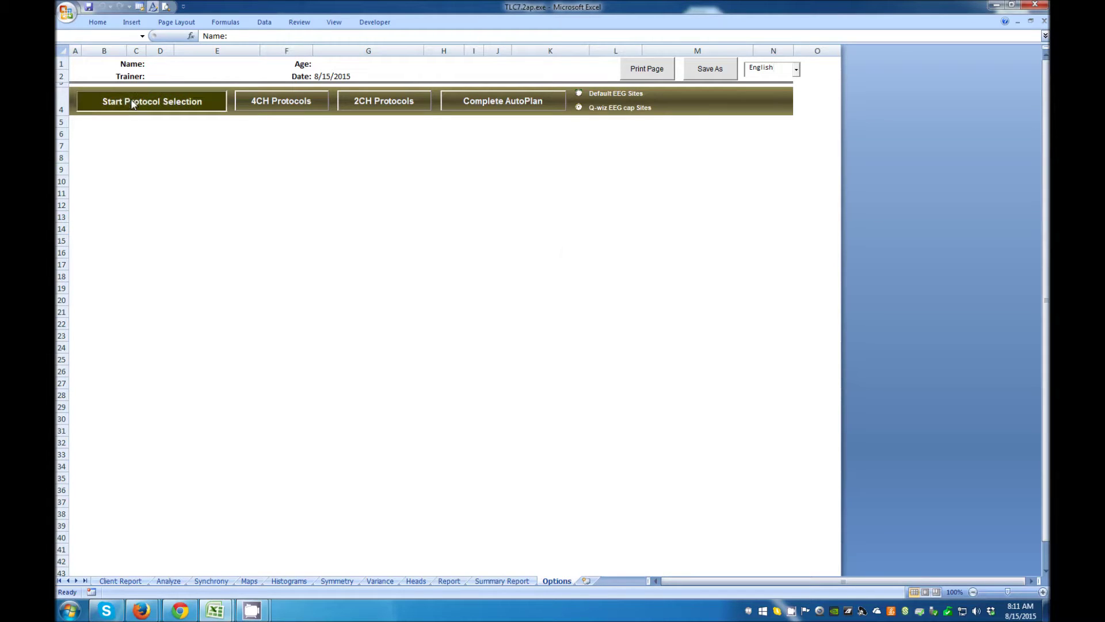
Start protocol selection and automatically pick the 4CH protocols for all training blocks
left_click(132, 103)
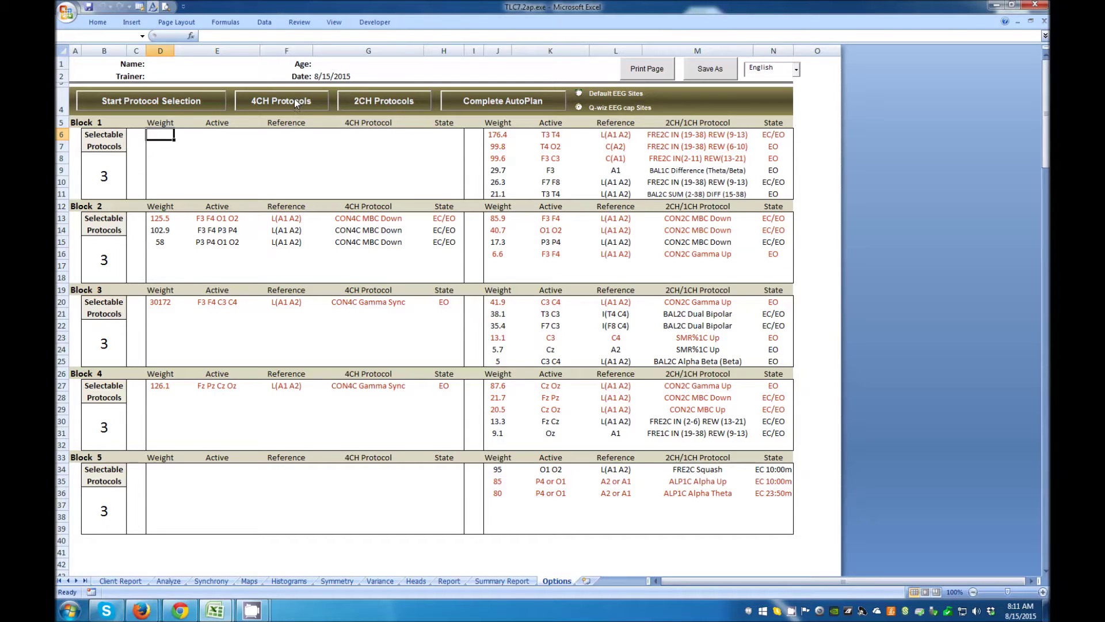
left_click(295, 101)
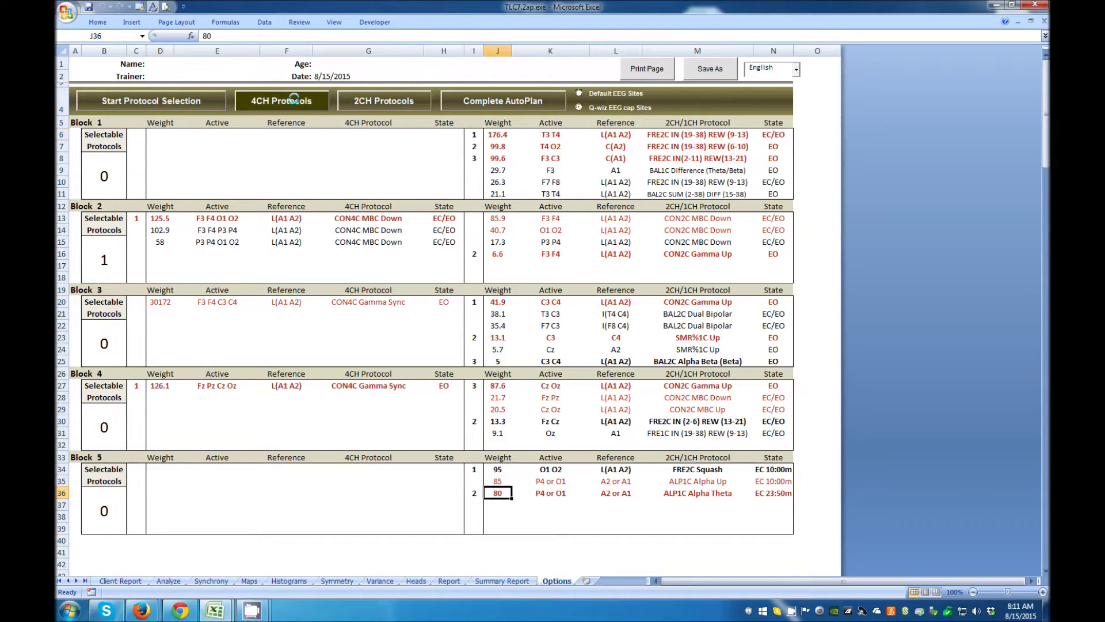
Try the default EEG sites option and finish with the electrode placement set to Q-wiz EEG cap Sites
left_click(579, 108)
left_click(580, 93)
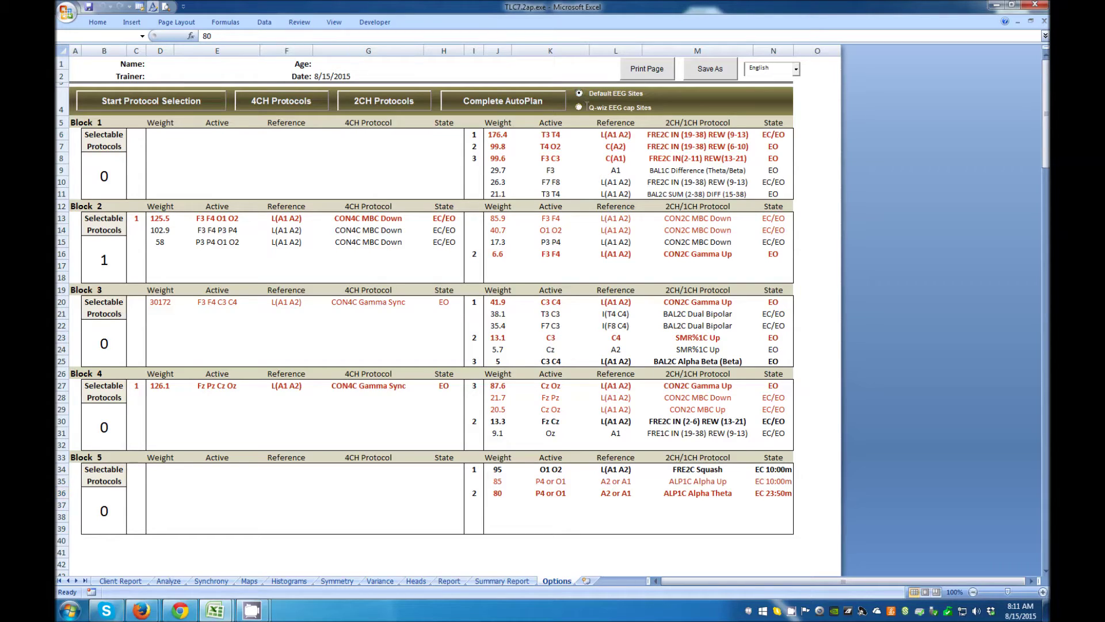
left_click(579, 108)
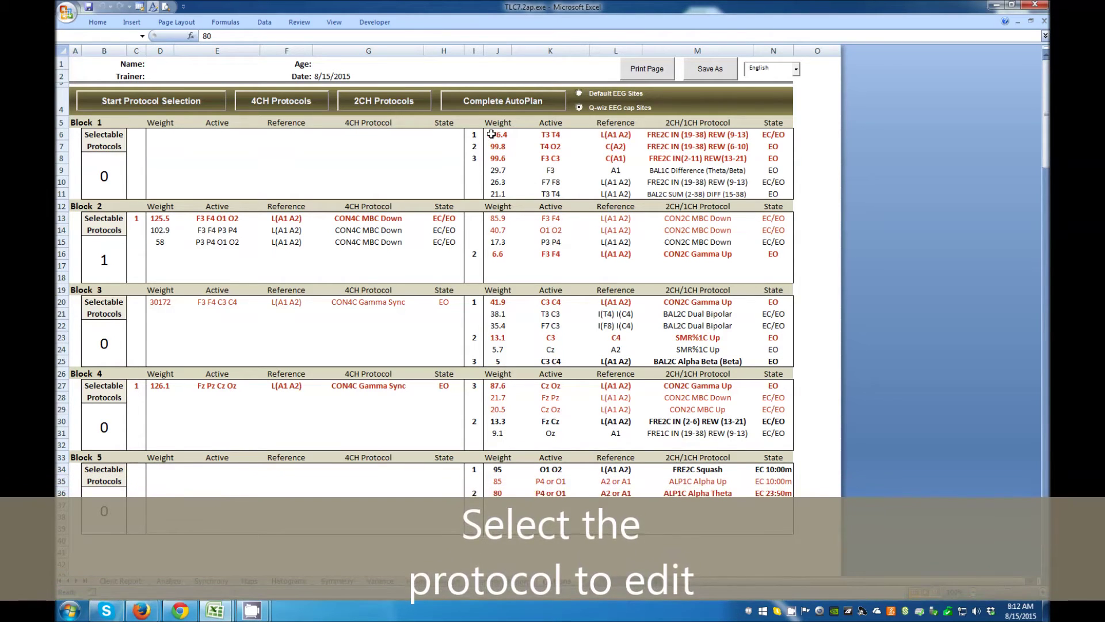
Deselect the first 2CH/1CH protocol in Block 1 for editing and set its active sites to P3 P4
left_click(491, 134)
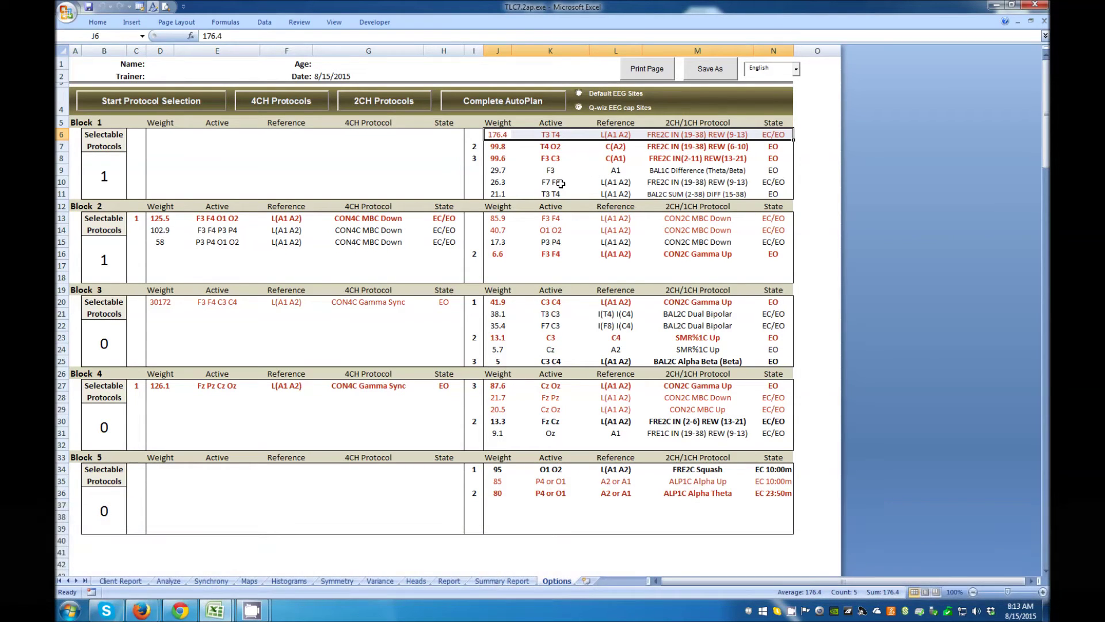
key("Tab")
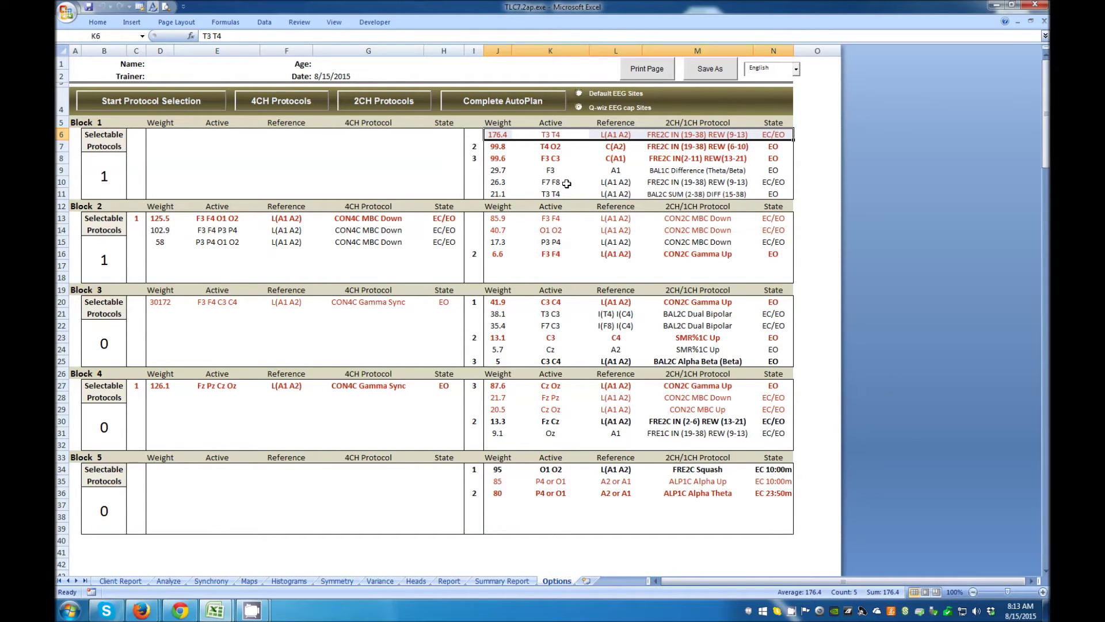
type("P3")
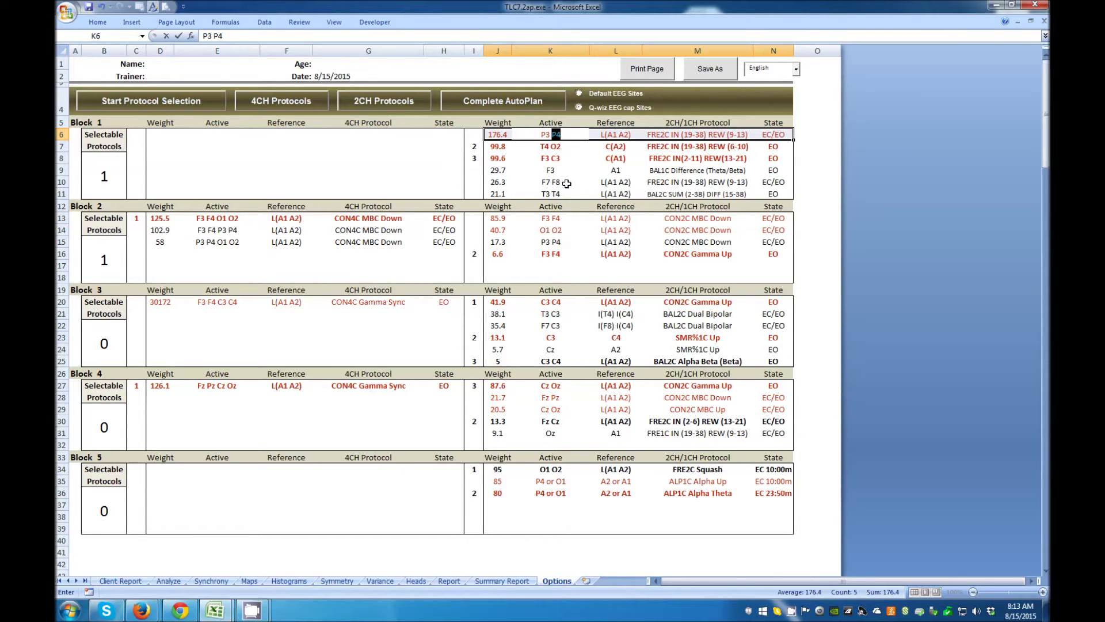
key("Tab")
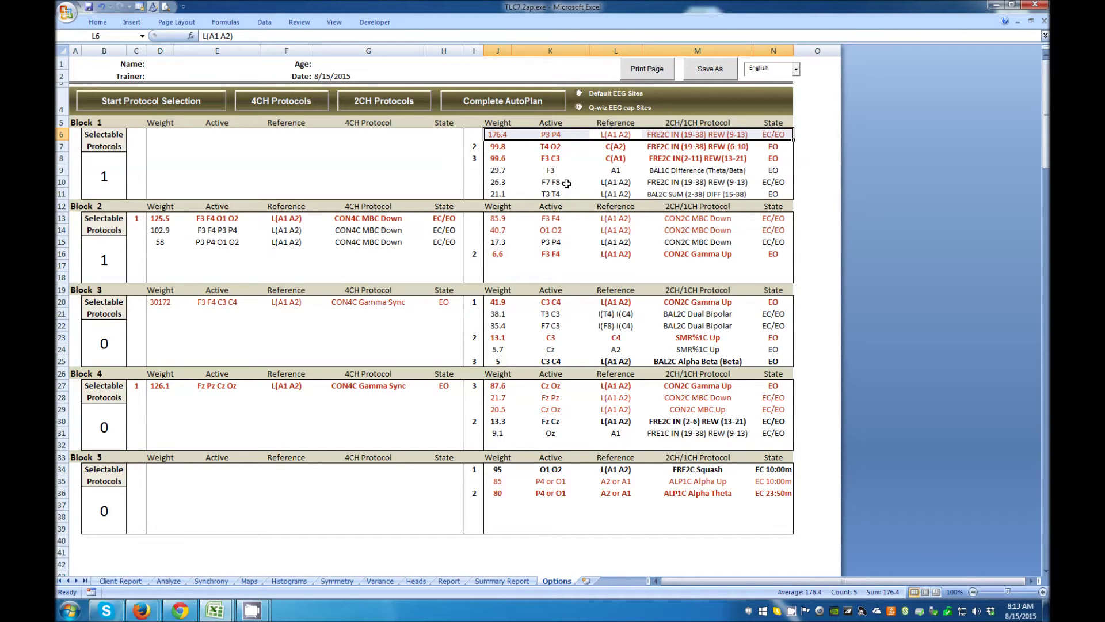
Change the first Block 1 2CH/1CH protocol to FRE2C IN (13-38) REW (9-13) and set its state to EC
key("Tab")
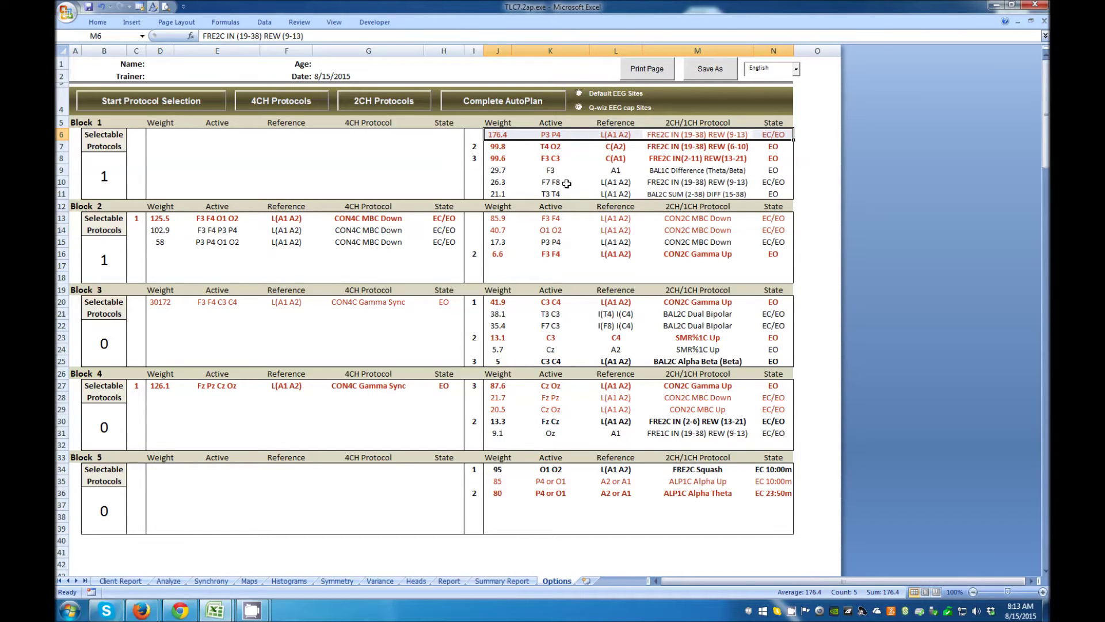
left_click(246, 35)
type("3")
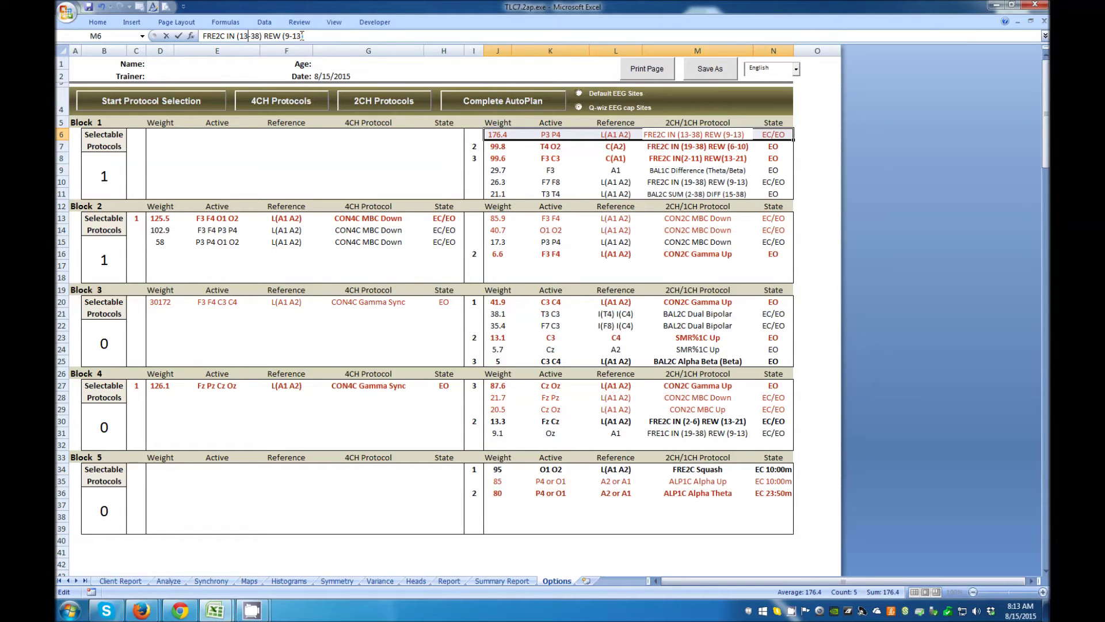
key("Tab")
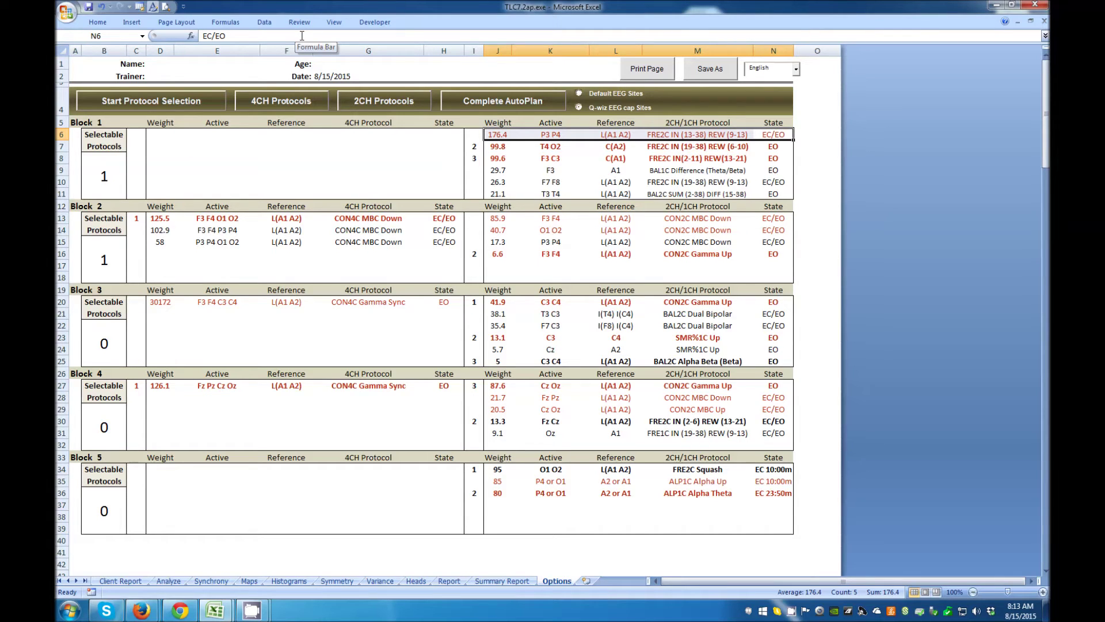
type("EC")
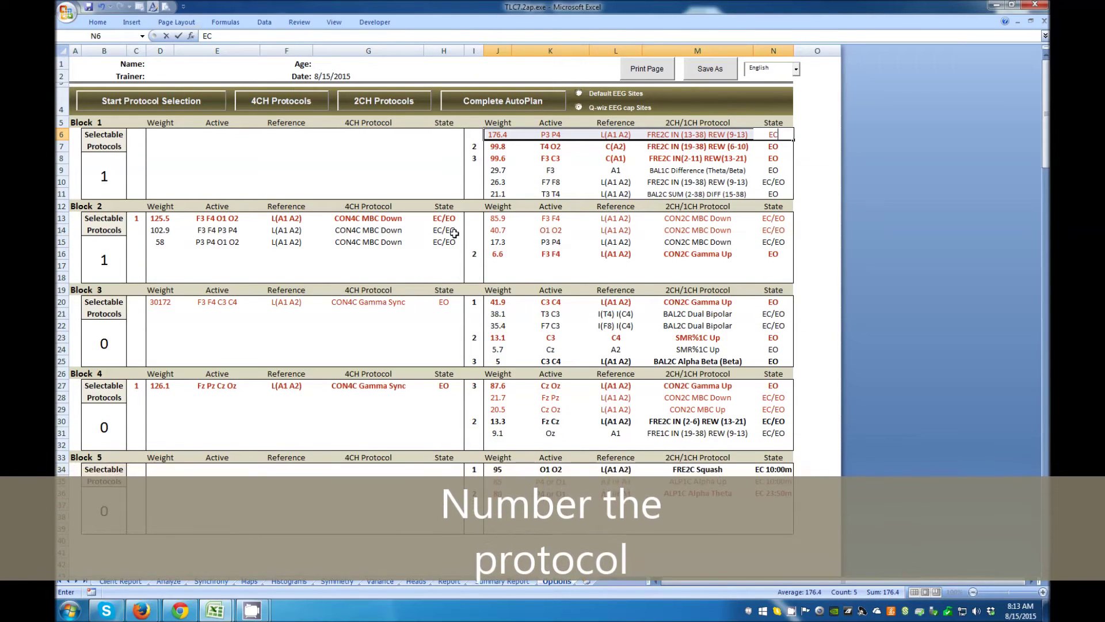
Number the edited P3 P4 protocol in Block 1 as 1
left_click(480, 137)
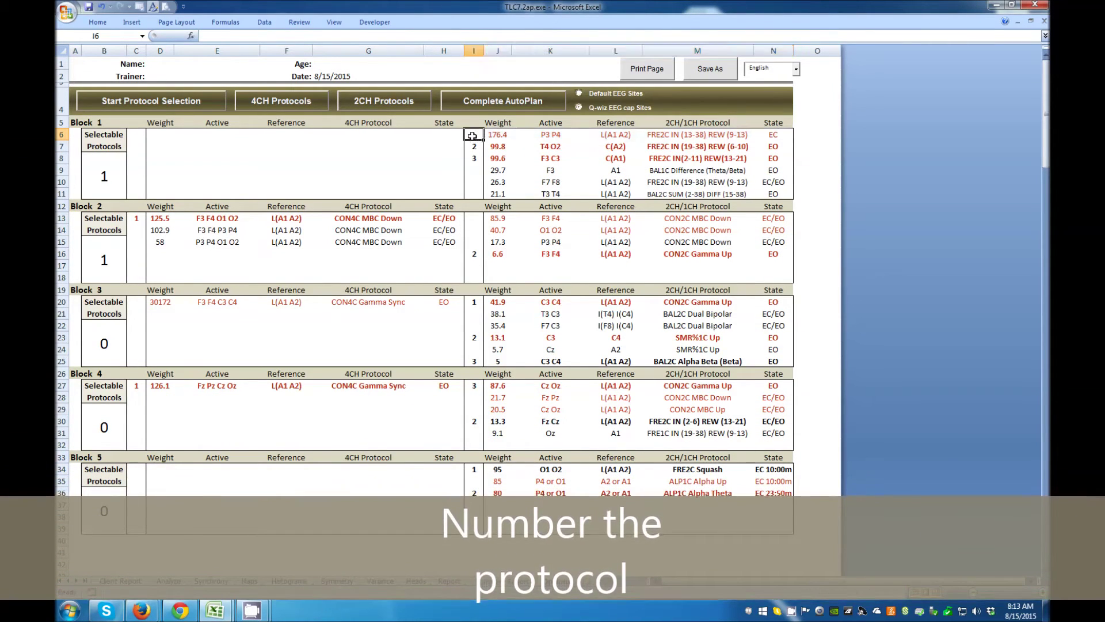
type("1")
key("Tab")
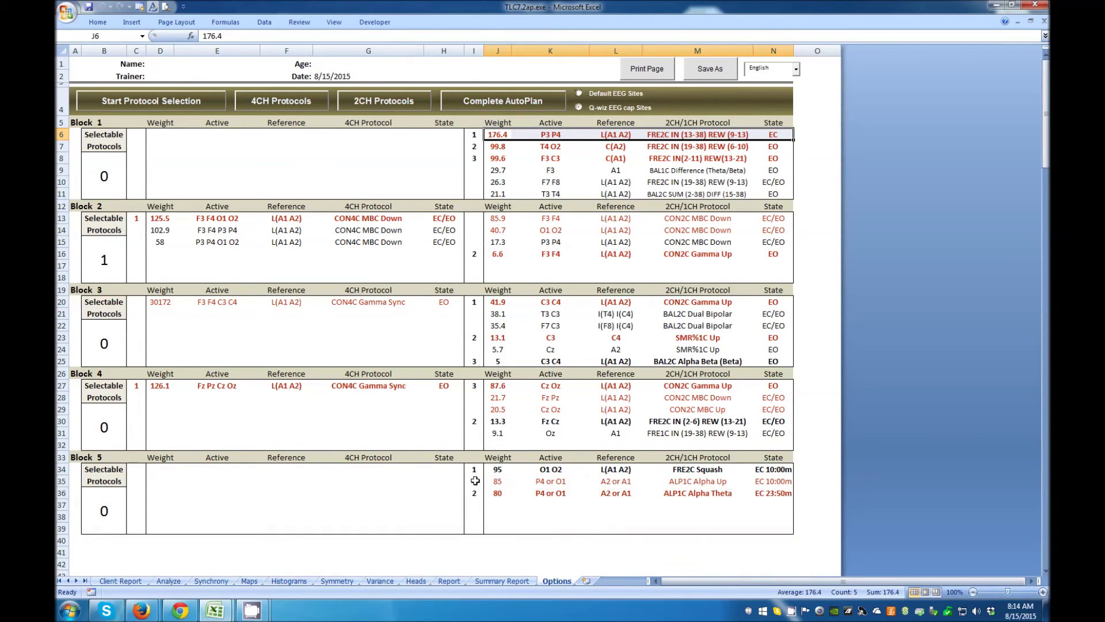
Deselect the FRE2C Squash protocol in Block 5 for editing and set its active sites to O1 P4
left_click(477, 471)
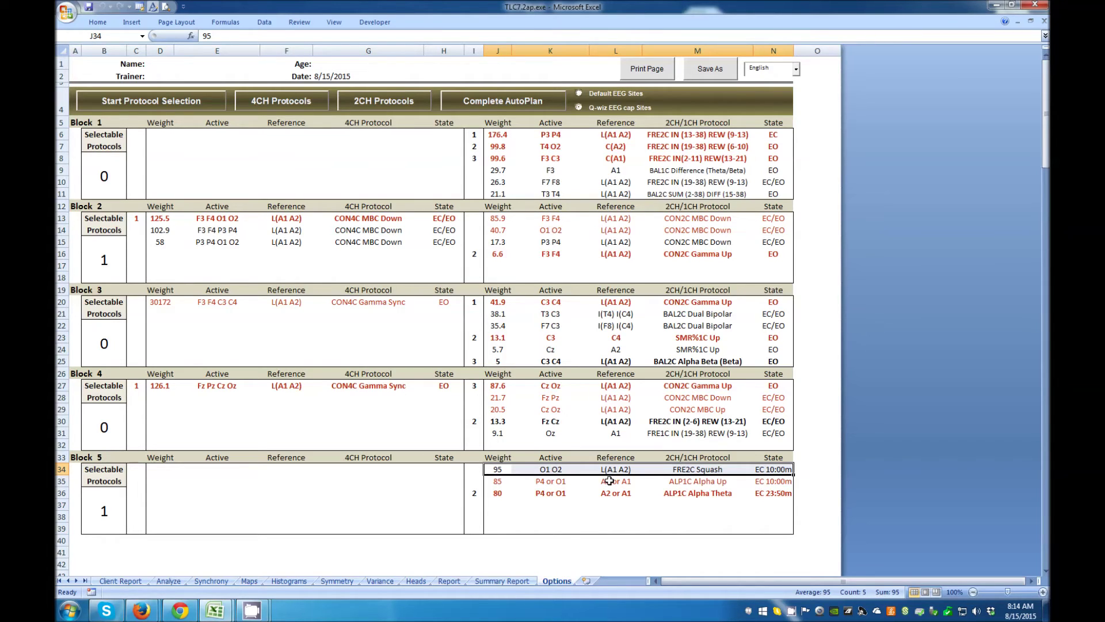
key("Tab")
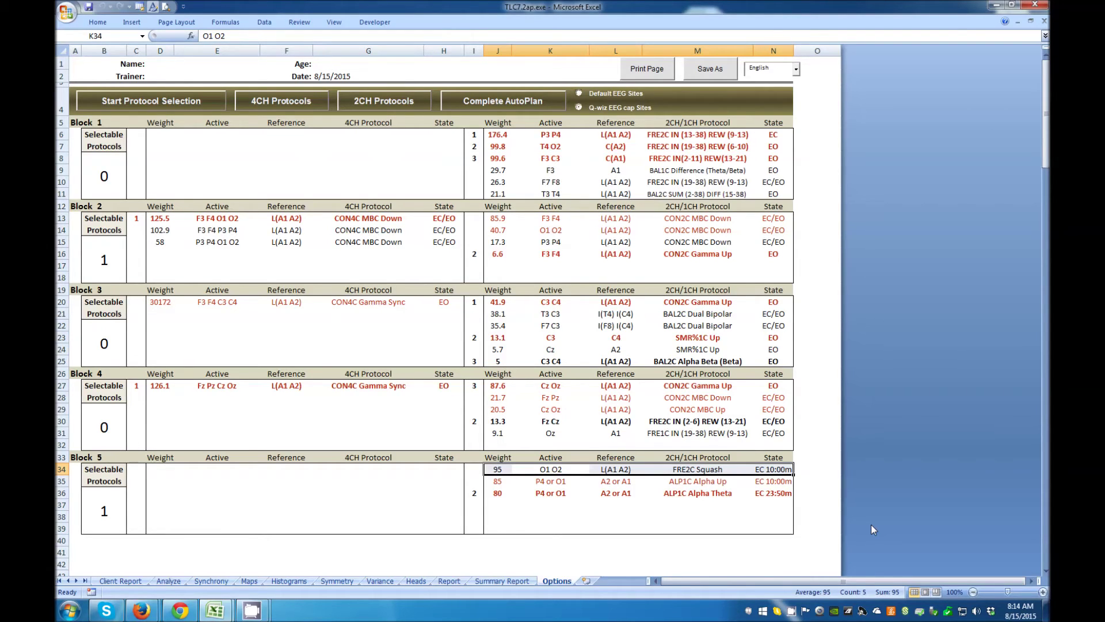
type("O1 P4")
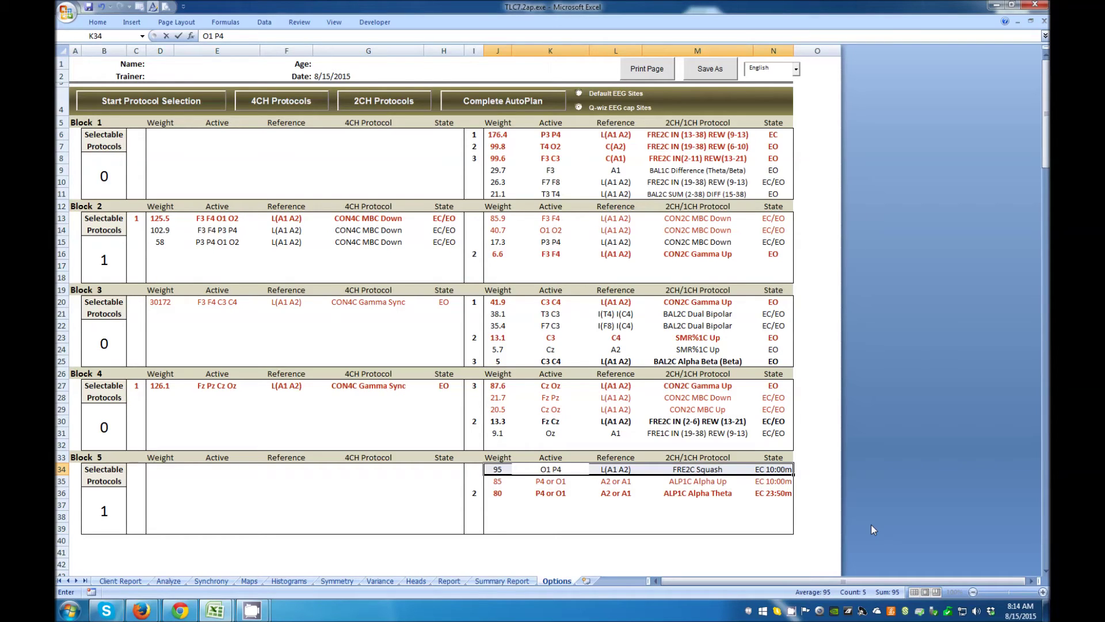
key("Tab")
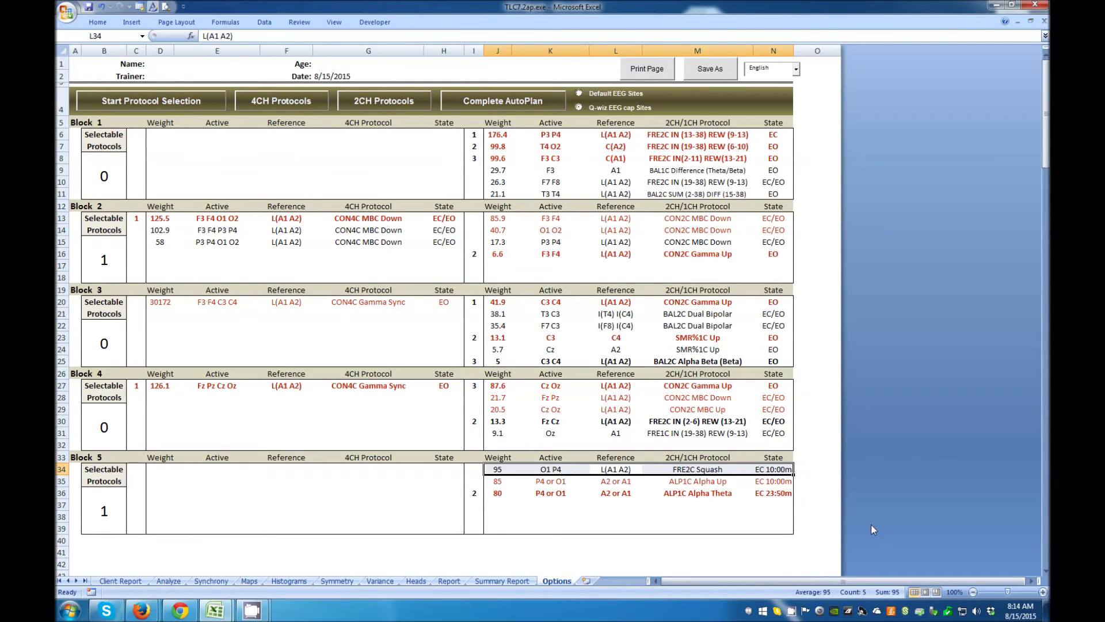
Replace the Block 5 FRE2C Squash protocol with FRE2C In (13-38) REW (6-13) and number it 1
key("Tab")
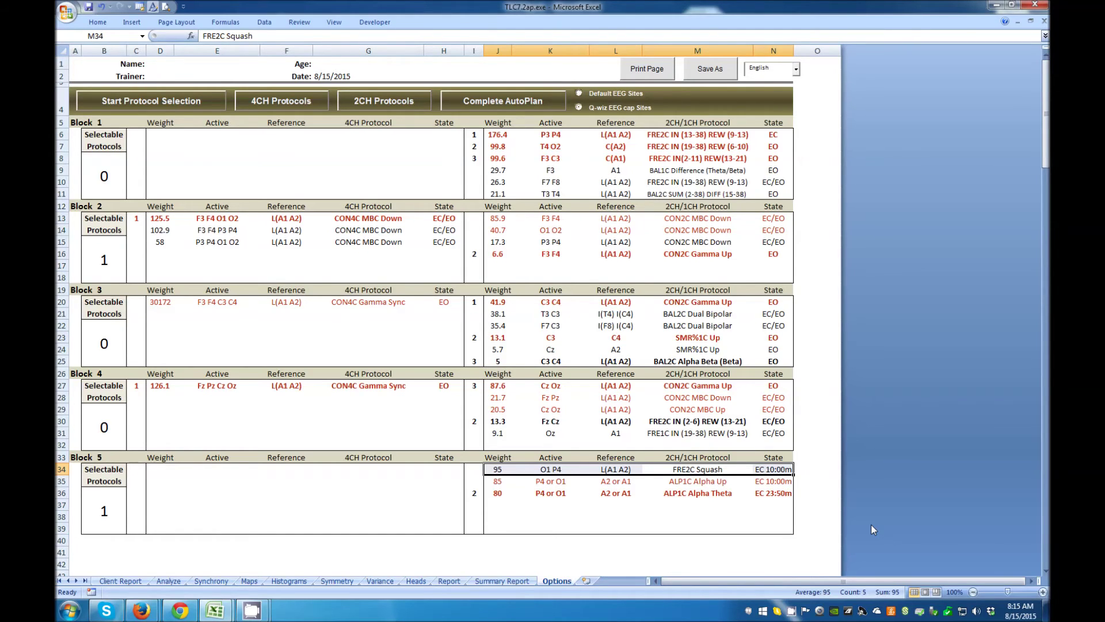
type("F")
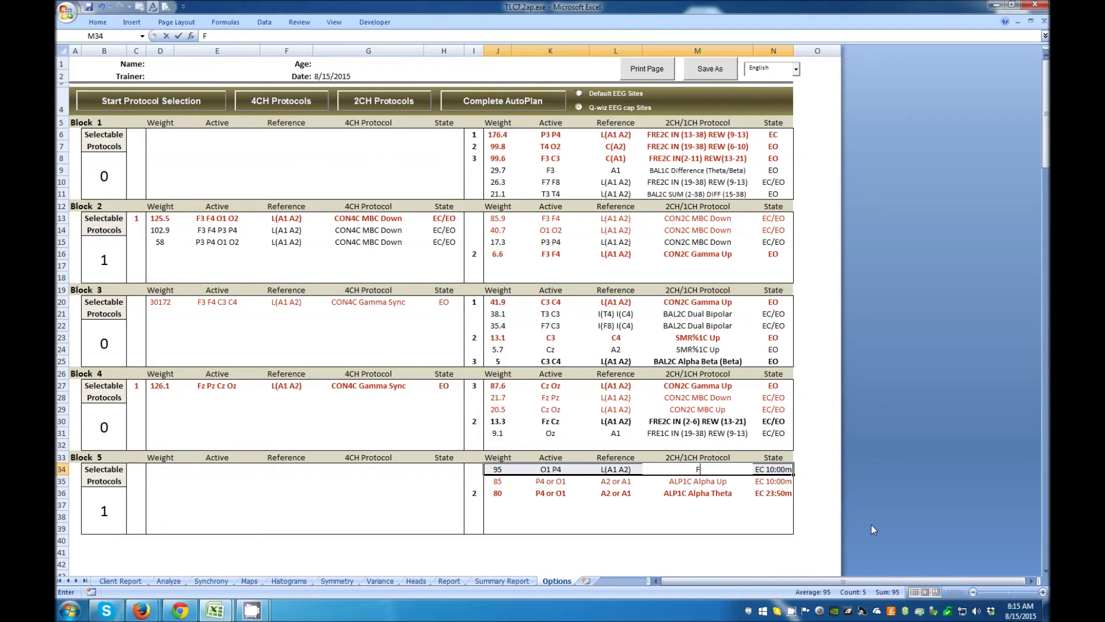
type("RE2C In (13-38) REW (")
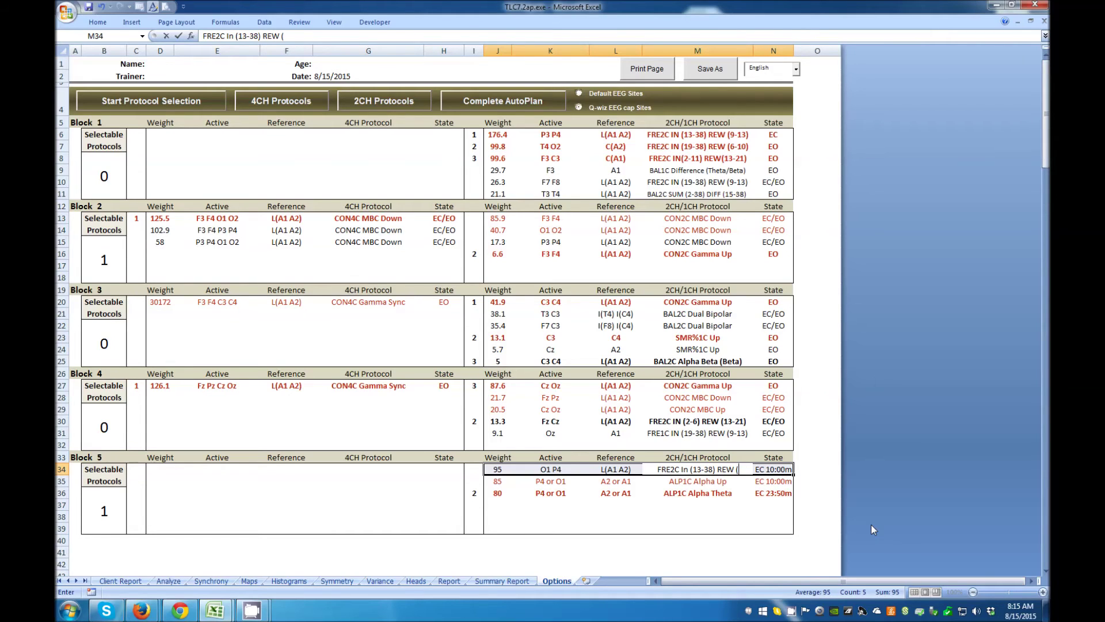
type("6-13)")
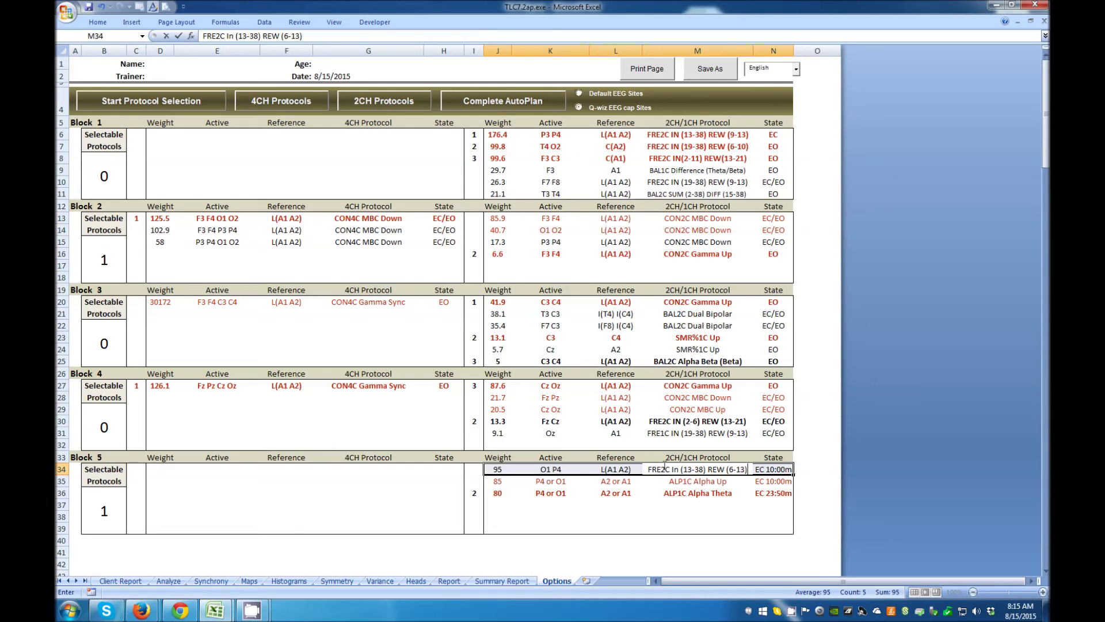
left_click(474, 471)
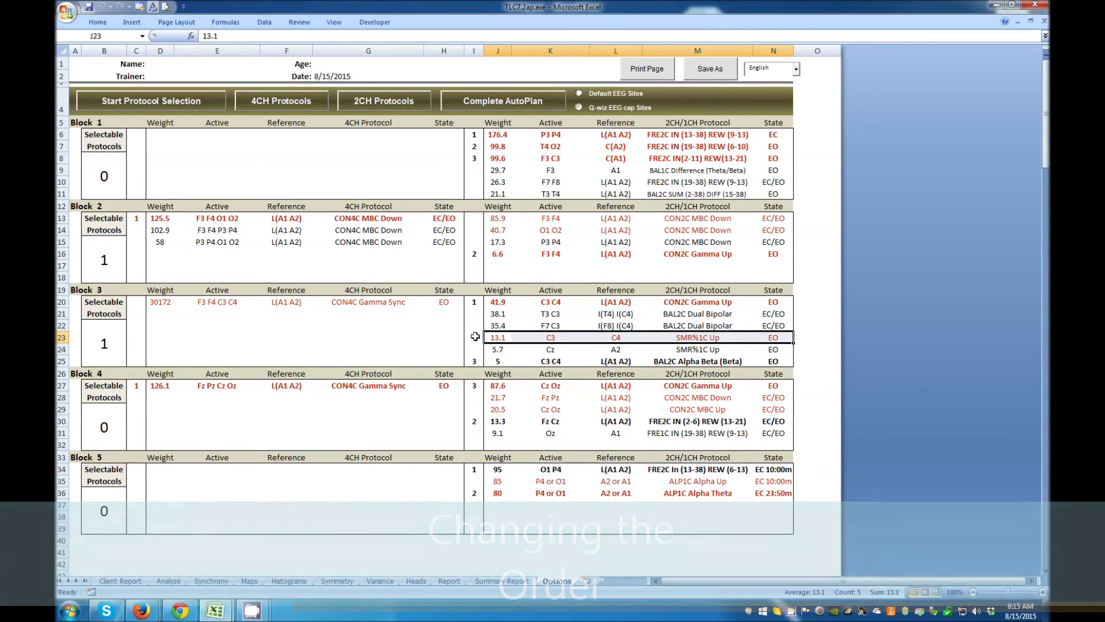
Reorder the Block 3 selections so BAL2C Alpha Beta (Beta) is number 2 and the C3 SMR%1C Up protocol is number 3
left_click(475, 361)
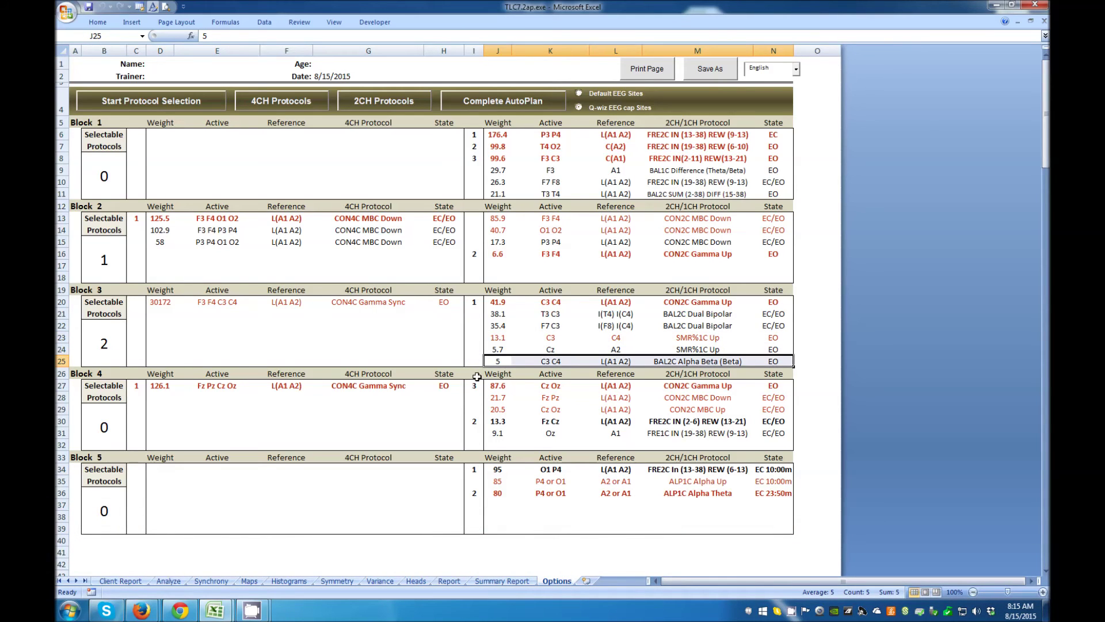
left_click(475, 361)
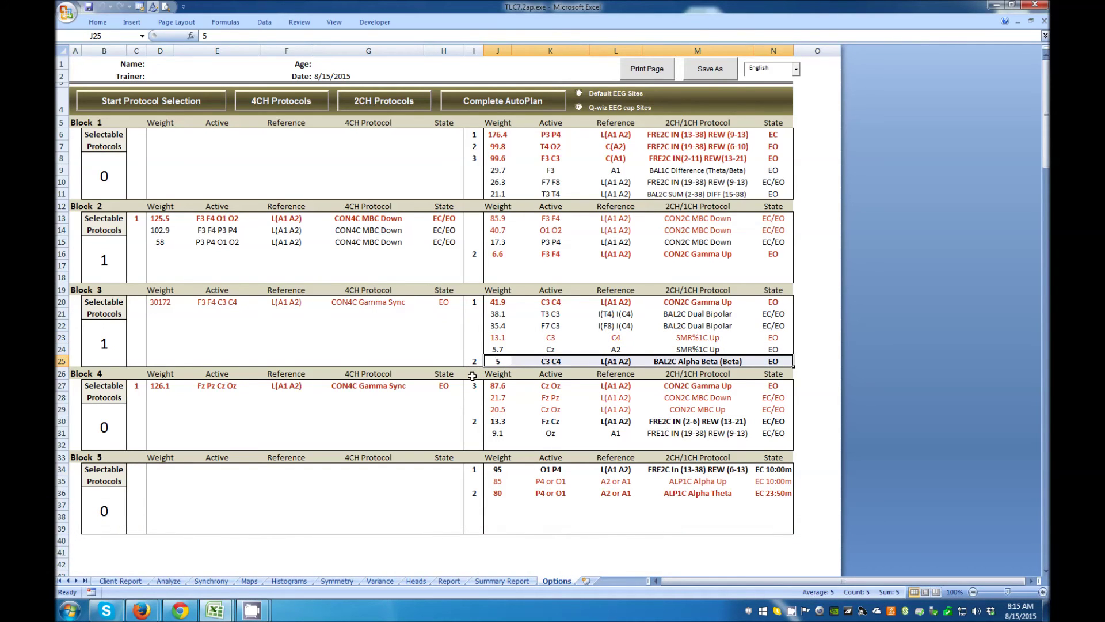
left_click(473, 336)
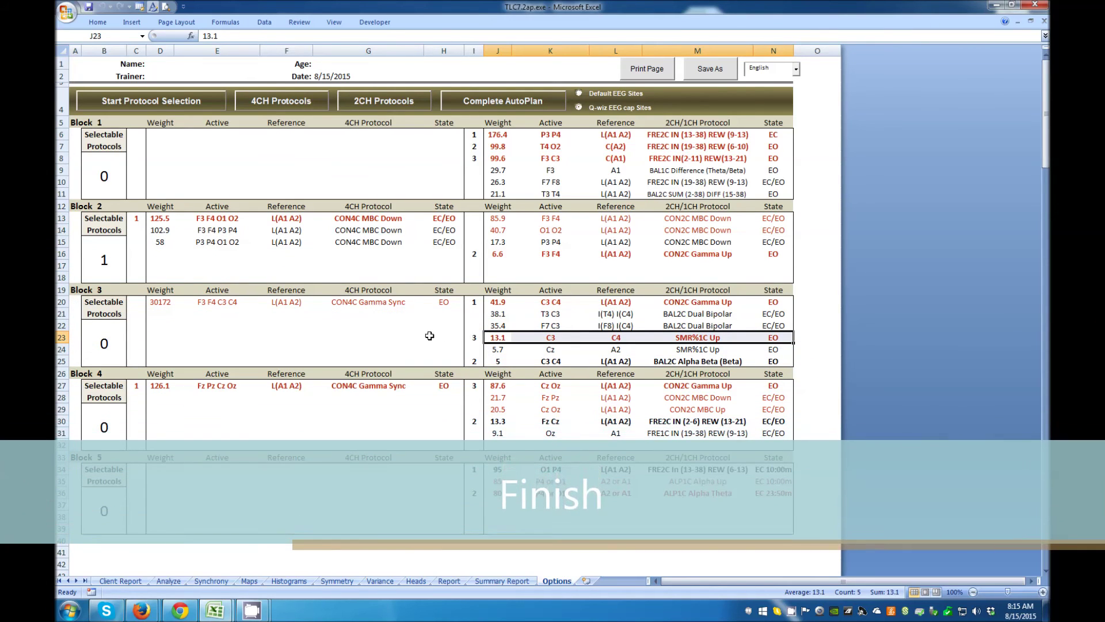
Complete the AutoPlan to generate the whole-brain training plan from the numbered protocols
left_click(547, 97)
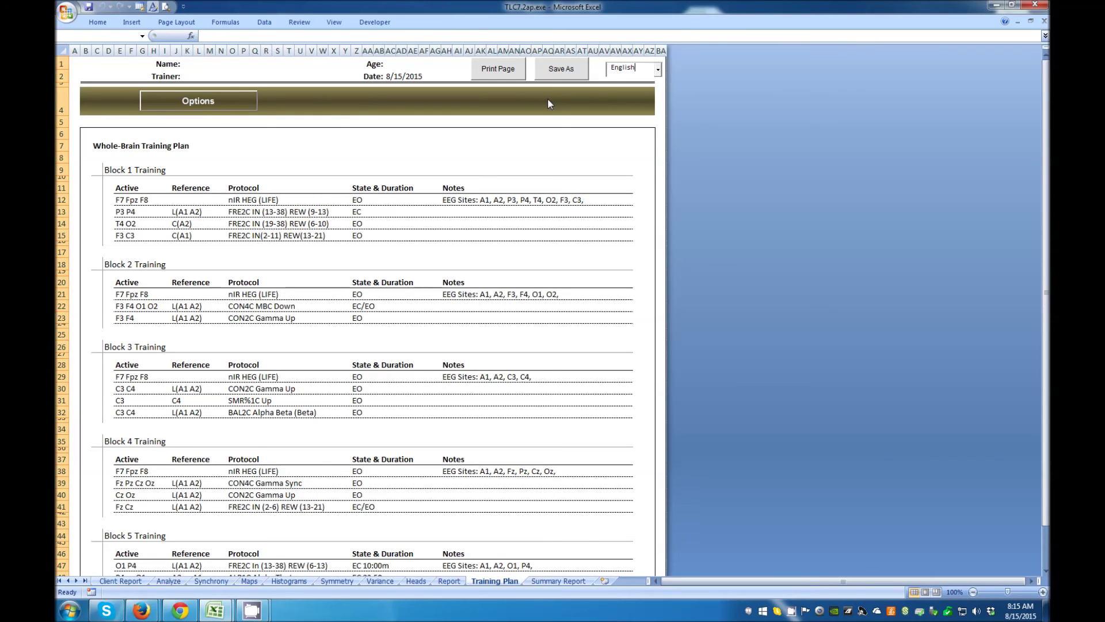